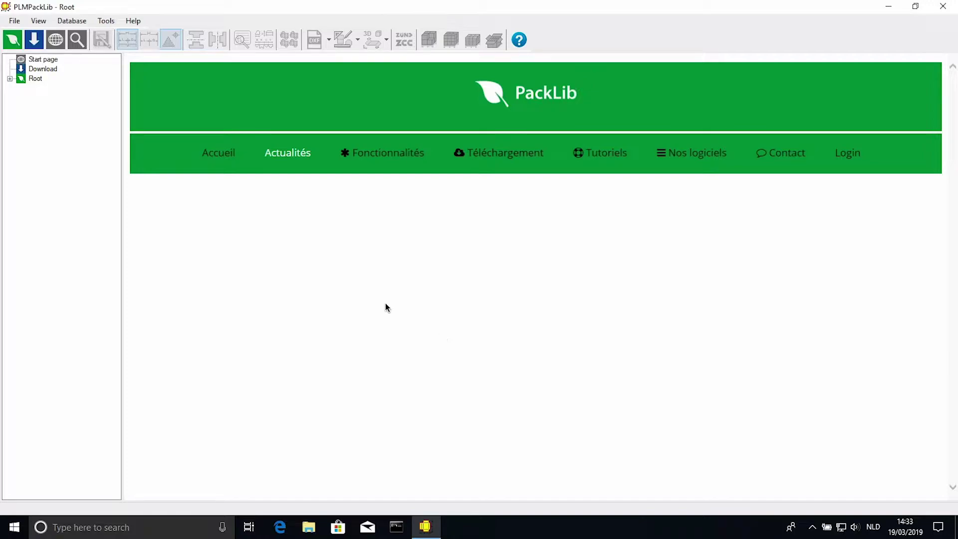
Browse from Root into FEFCO > 0200 > F200 to show the F_0200 design files.
left_click(37, 79)
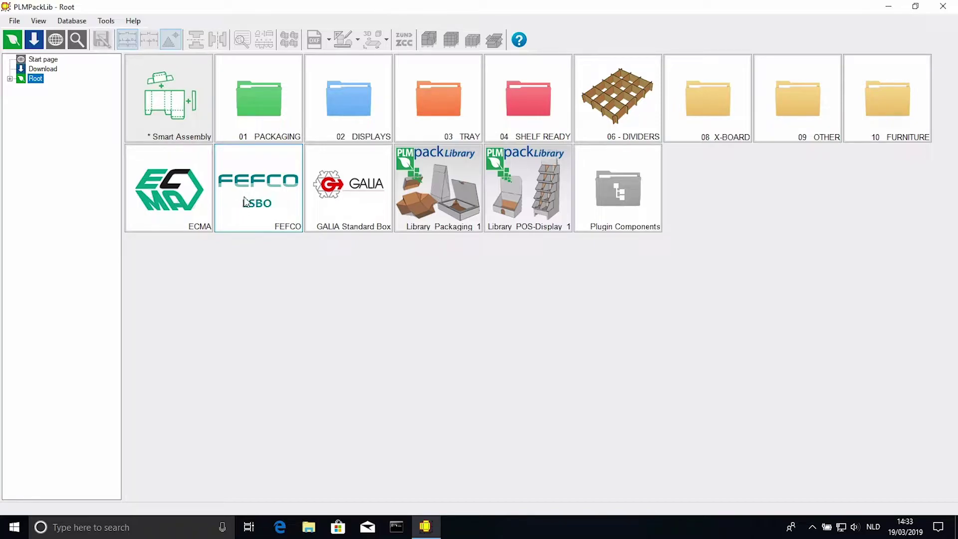
double_click(271, 188)
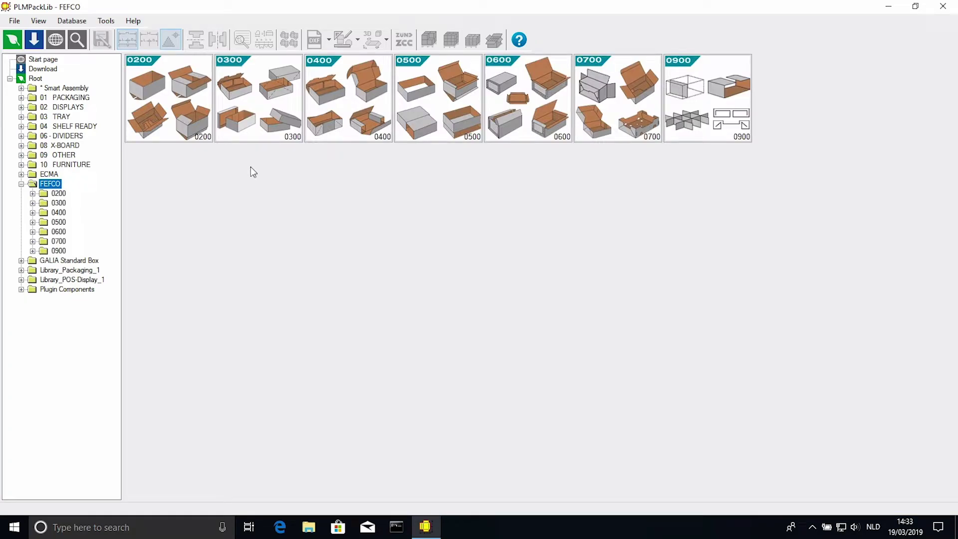
double_click(173, 129)
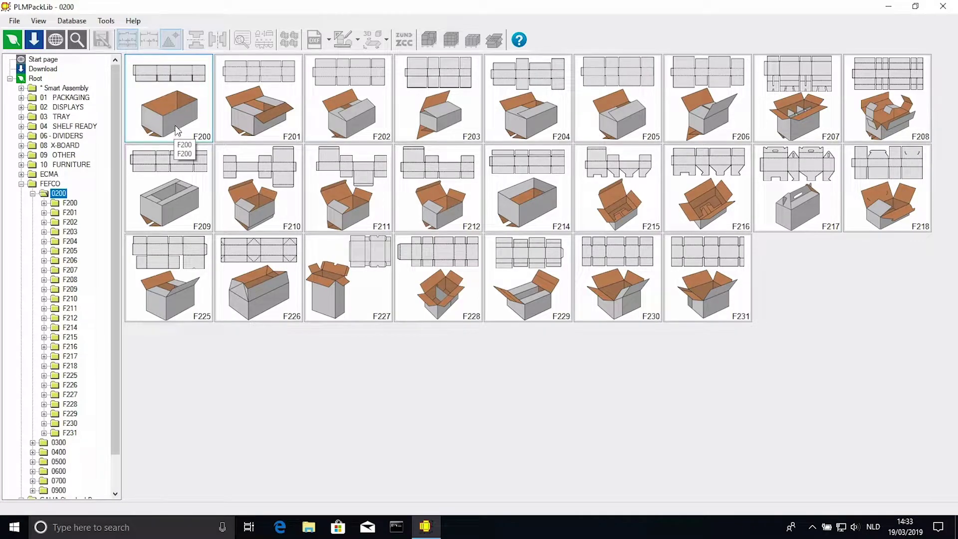
double_click(177, 127)
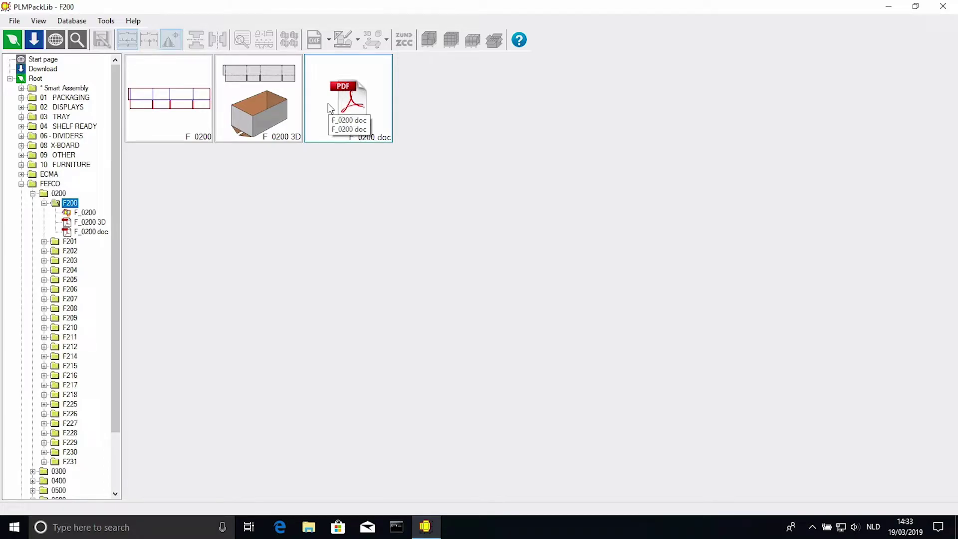
Open the F_0200 drawing and nudge its width spinner, leaving it at 300.
double_click(178, 113)
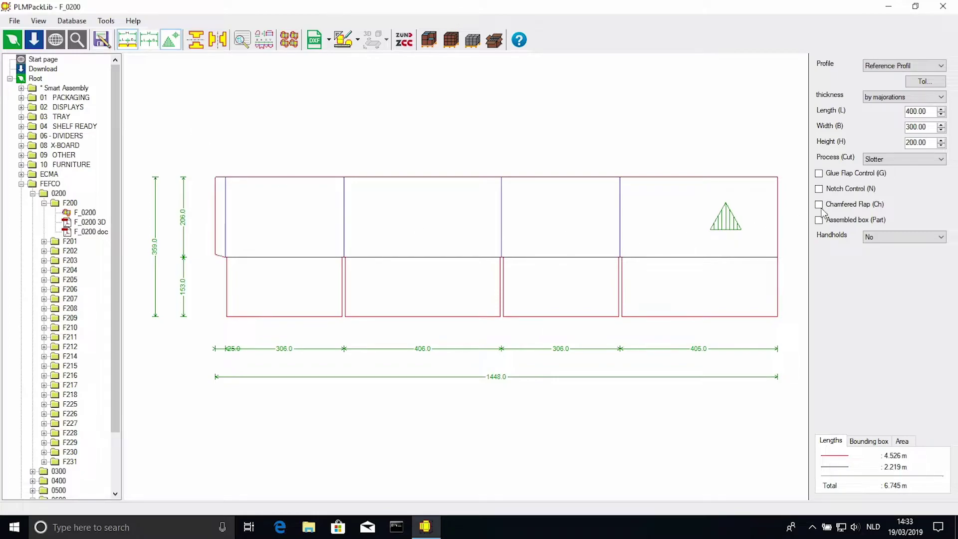
left_click(918, 128)
scroll(918, 128, "up", 3)
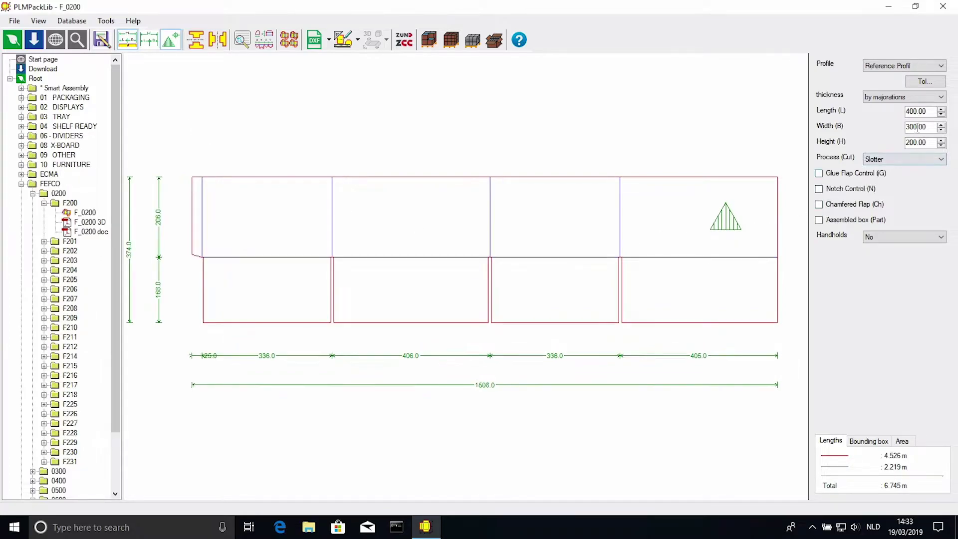
scroll(917, 128, "down", 3)
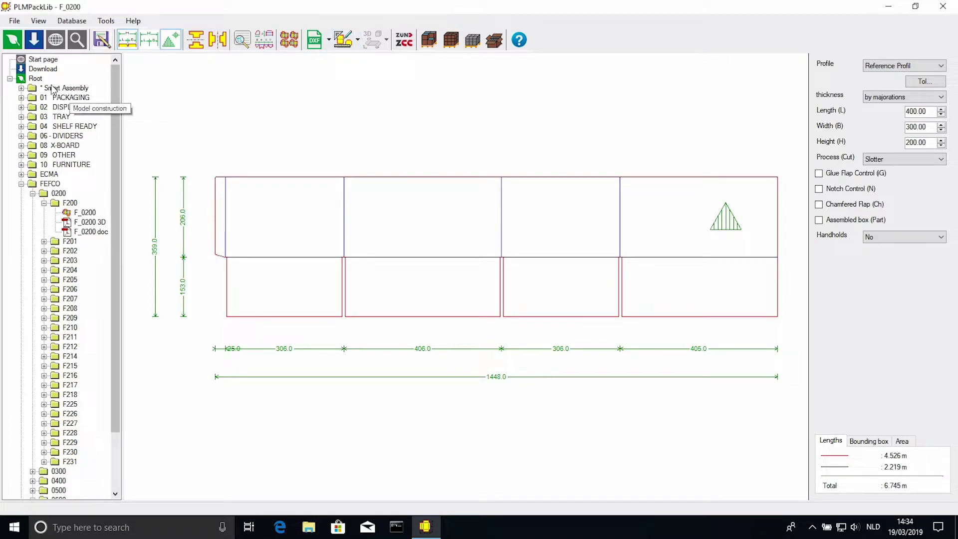
Start a new Root branch named FourPees with description 'Four Pees Designs'.
left_click(36, 79)
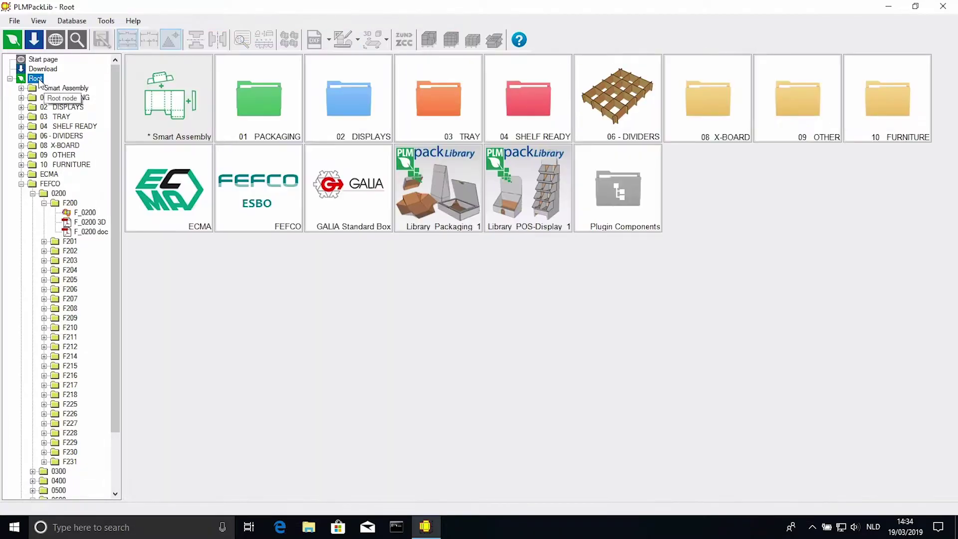
right_click(270, 291)
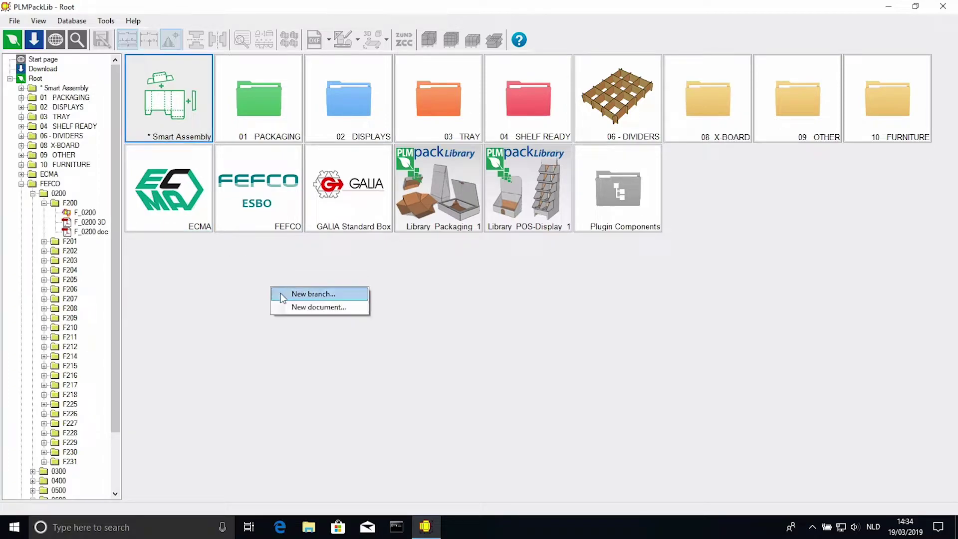
left_click(283, 297)
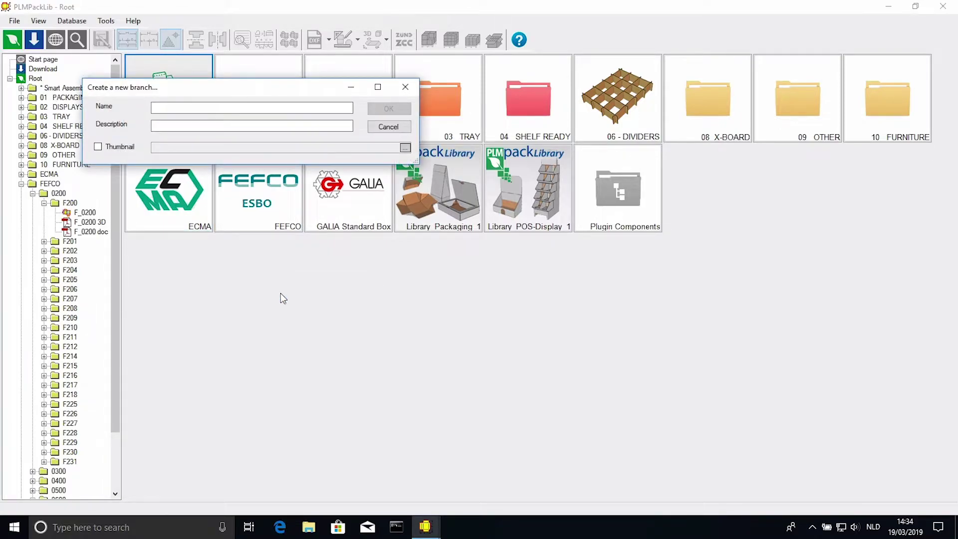
left_click(281, 109)
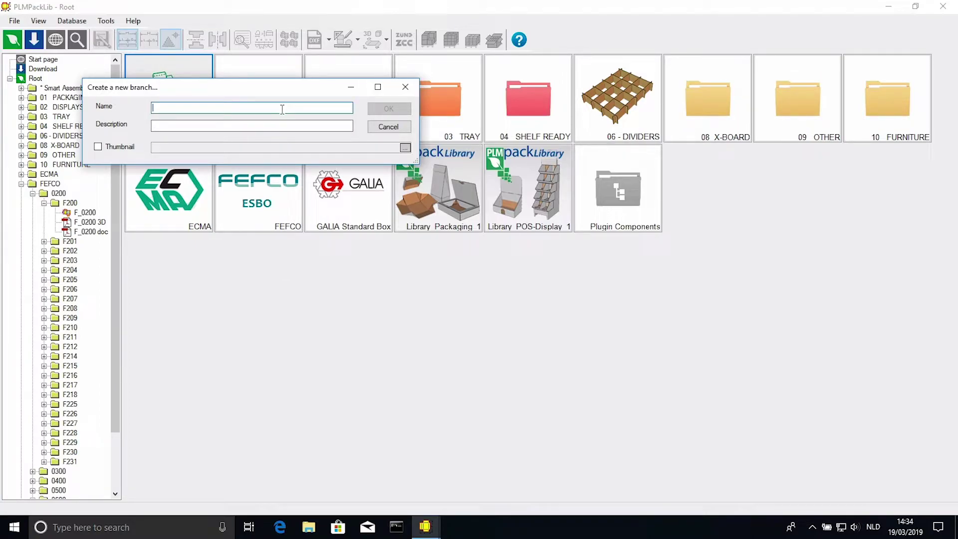
type("FourPees")
left_click(152, 125)
type("Four")
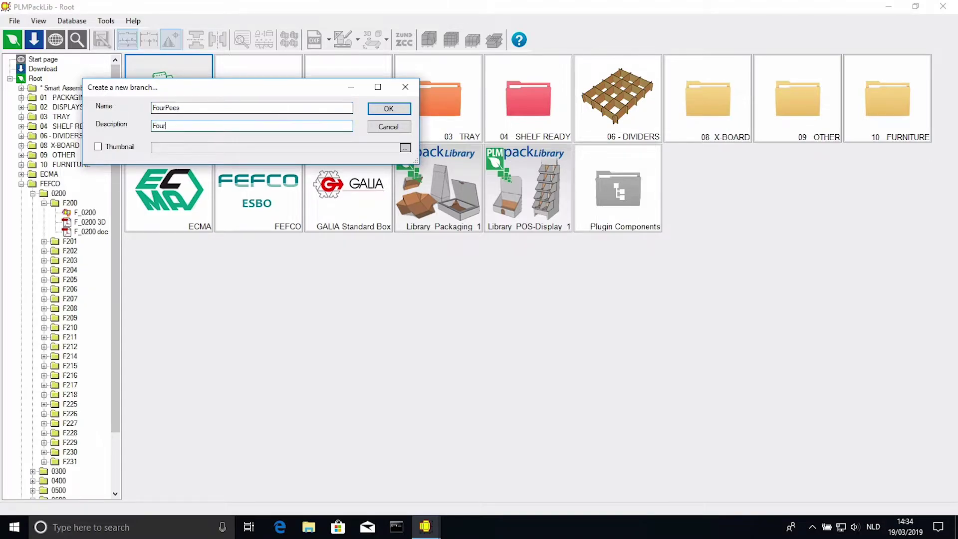
type(" Pees Designs")
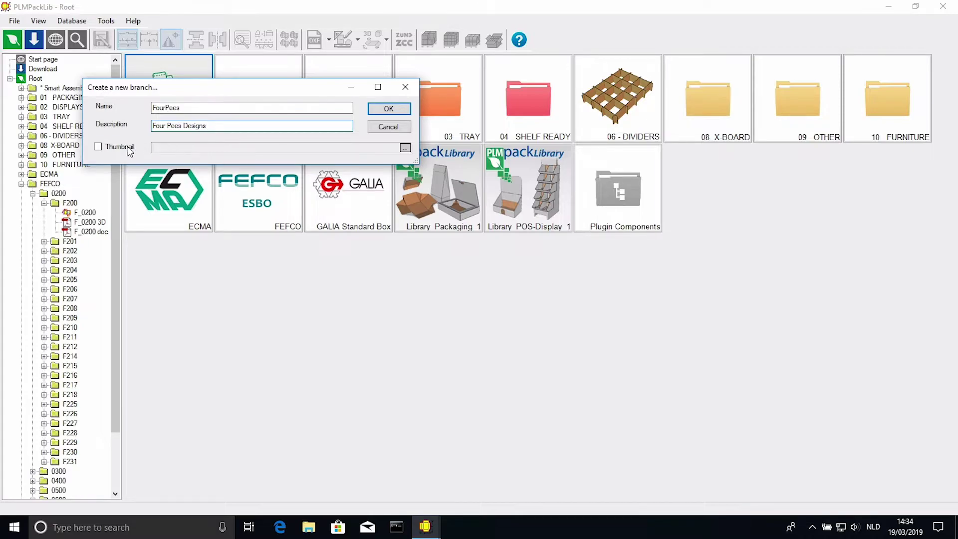
Give the branch the 4_element_Rond_150 image as thumbnail and create it.
left_click(98, 147)
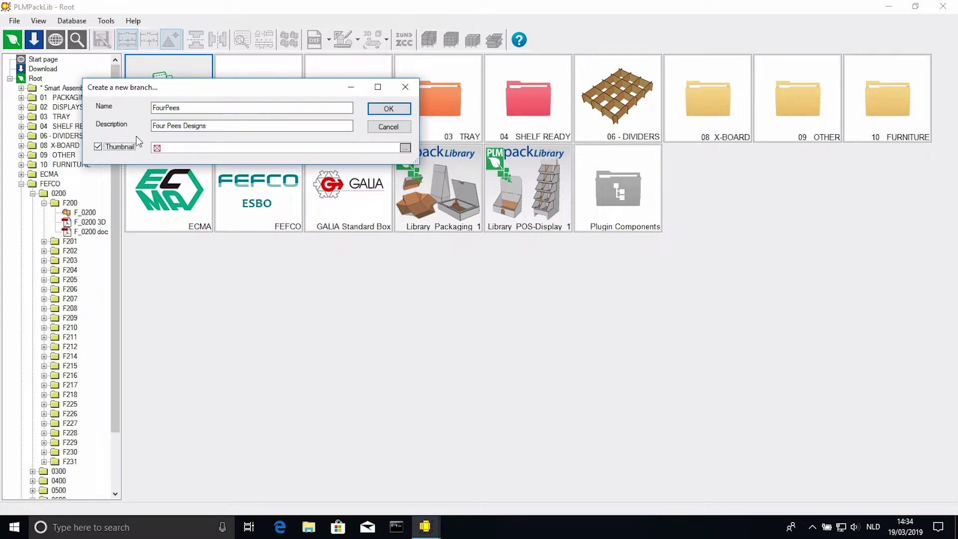
left_click(405, 148)
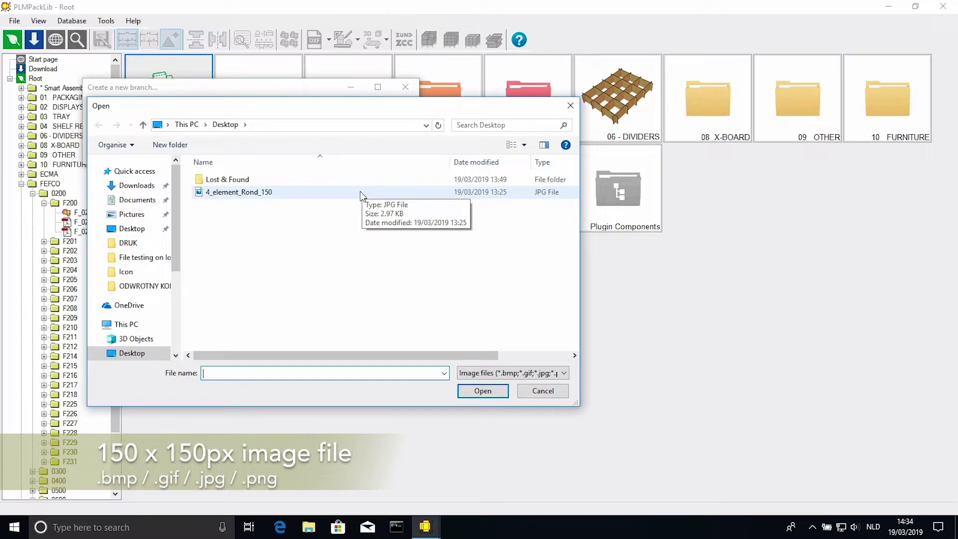
left_click(362, 193)
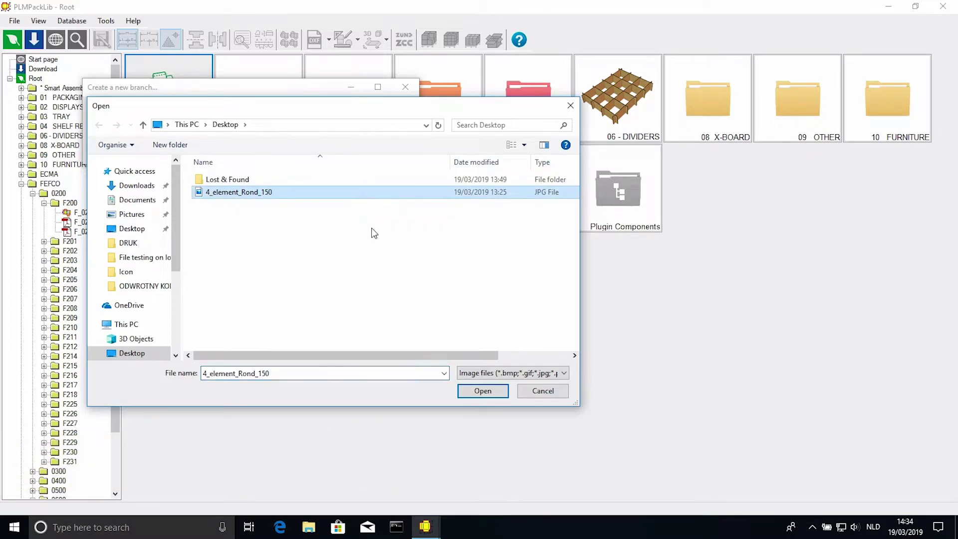
left_click(466, 388)
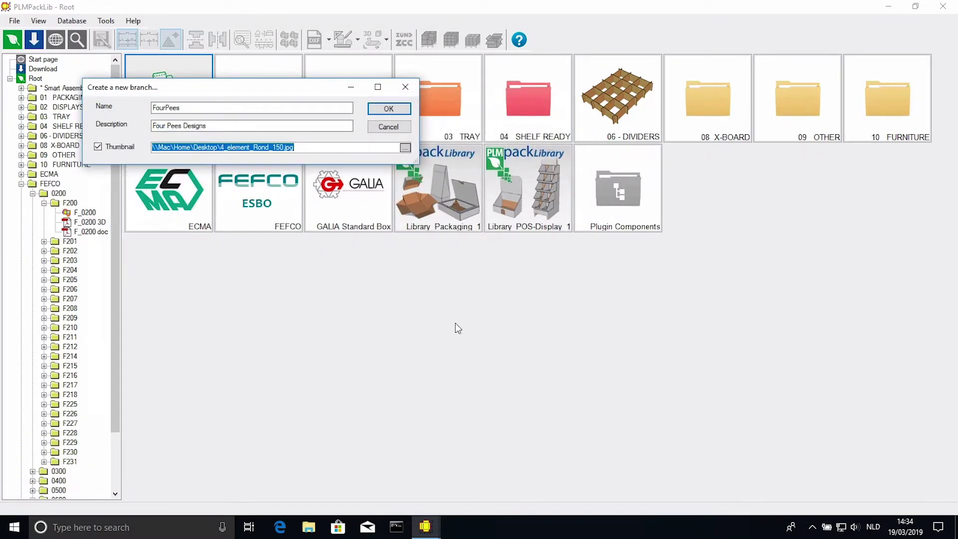
left_click(388, 109)
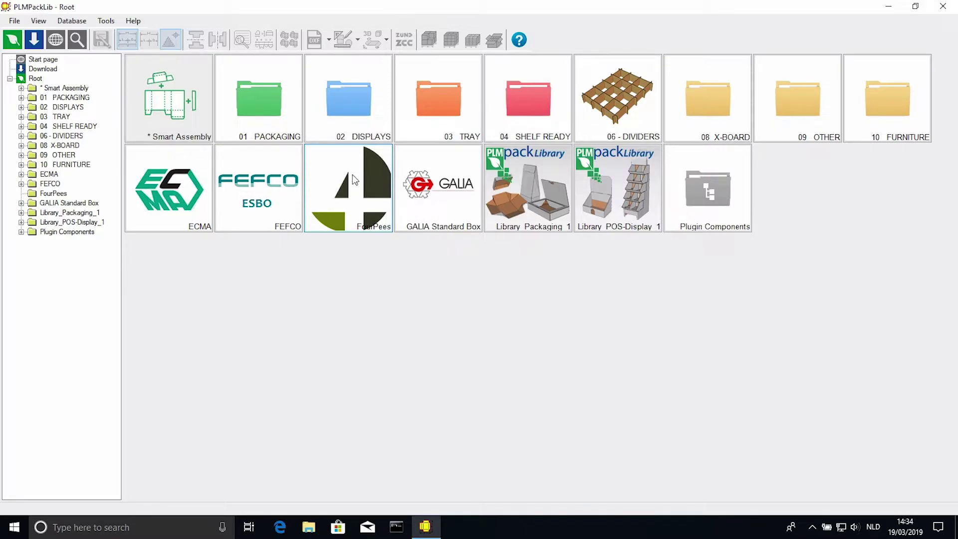
Open the FourPees branch and start a new document in it.
double_click(354, 179)
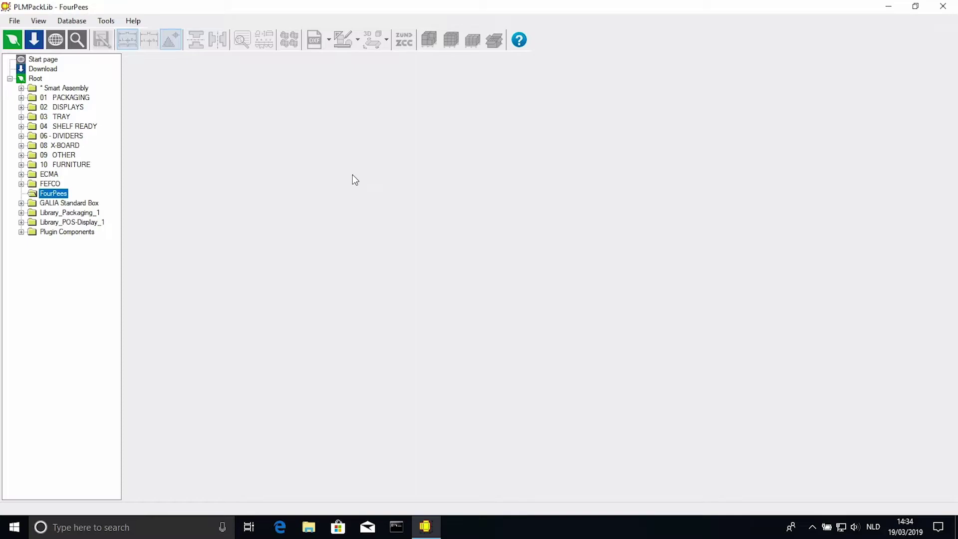
right_click(352, 174)
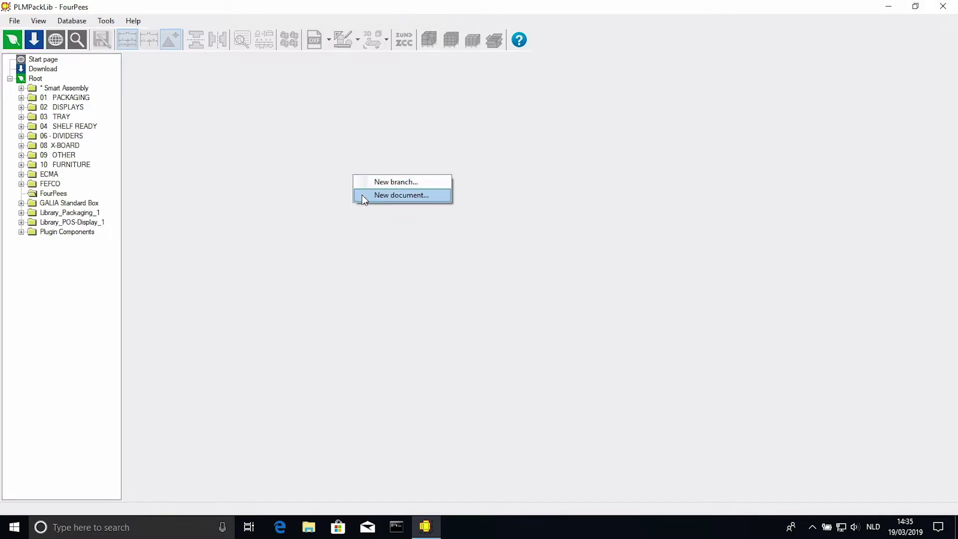
left_click(362, 196)
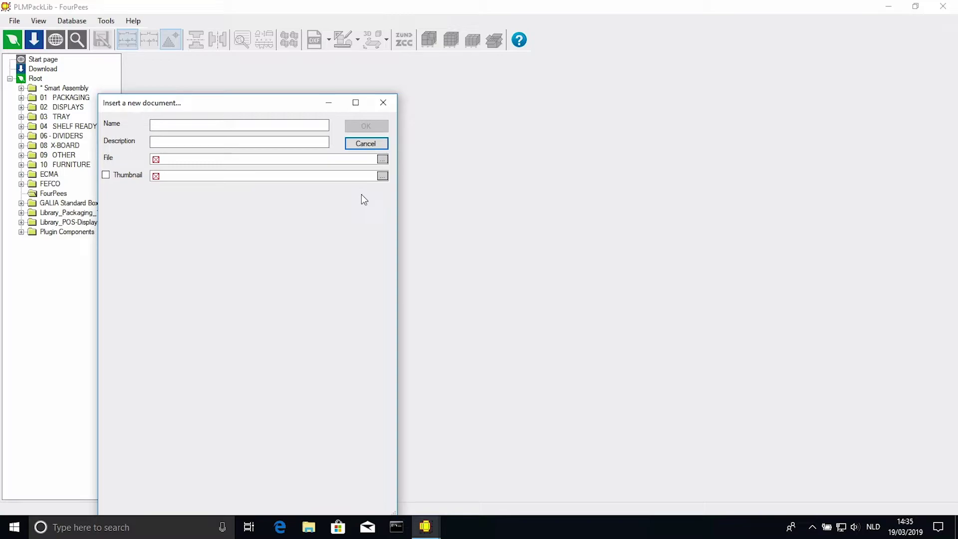
left_click(302, 125)
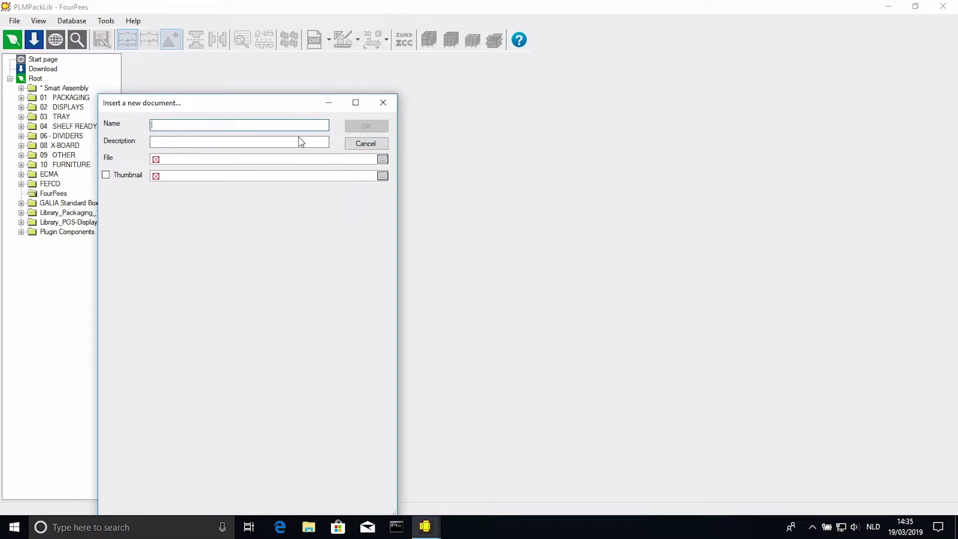
left_click(297, 142)
left_click(292, 176)
left_click(295, 158)
Import the Desktop file Packaging_penguin_treats.des as the new document.
left_click(383, 159)
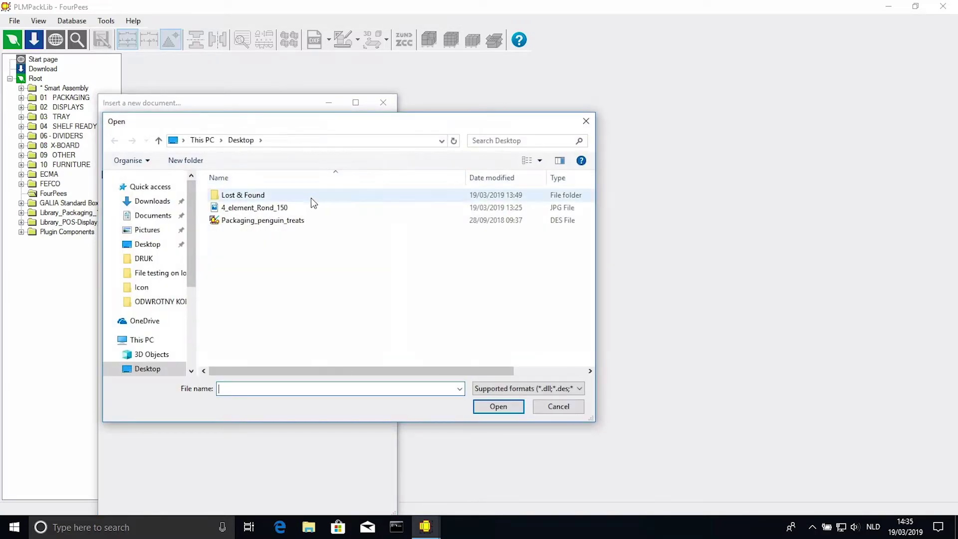
left_click(302, 221)
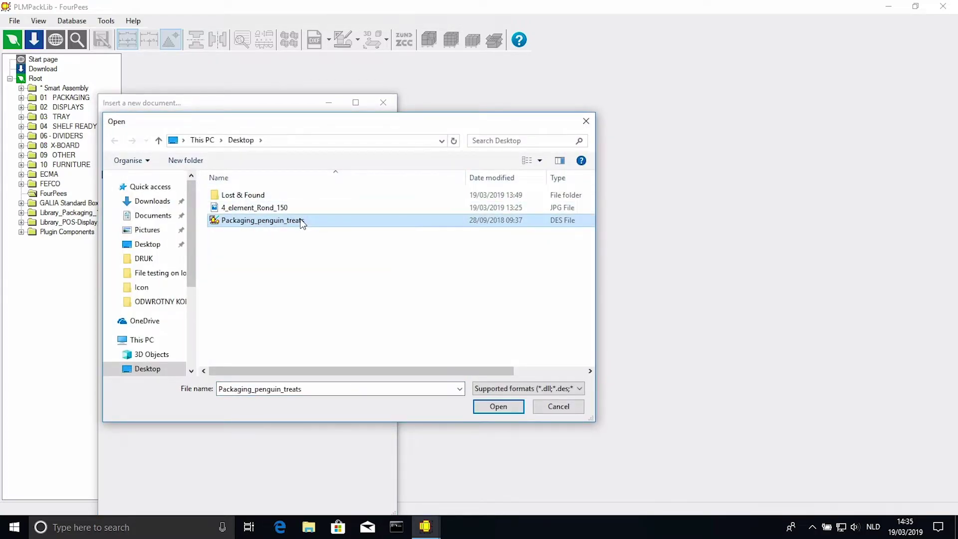
left_click(498, 406)
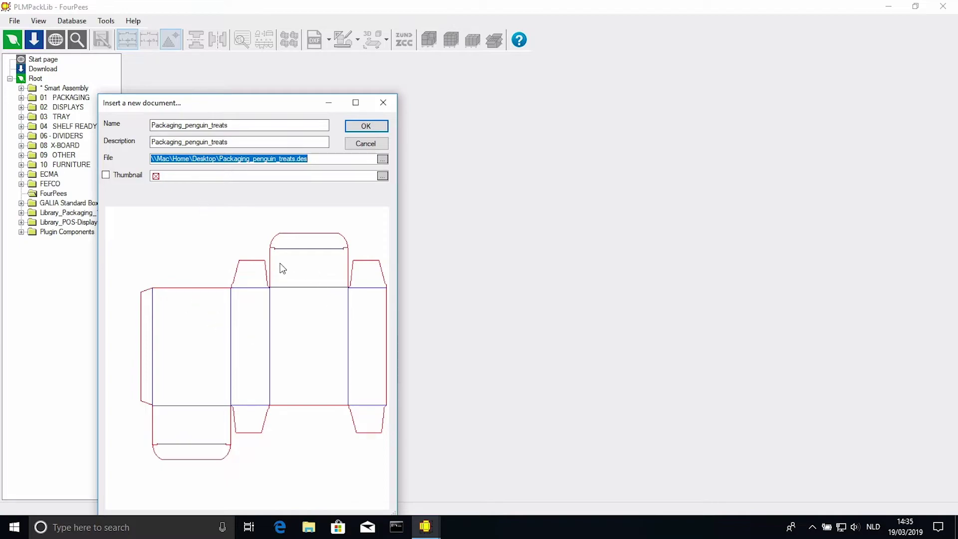
left_click(366, 127)
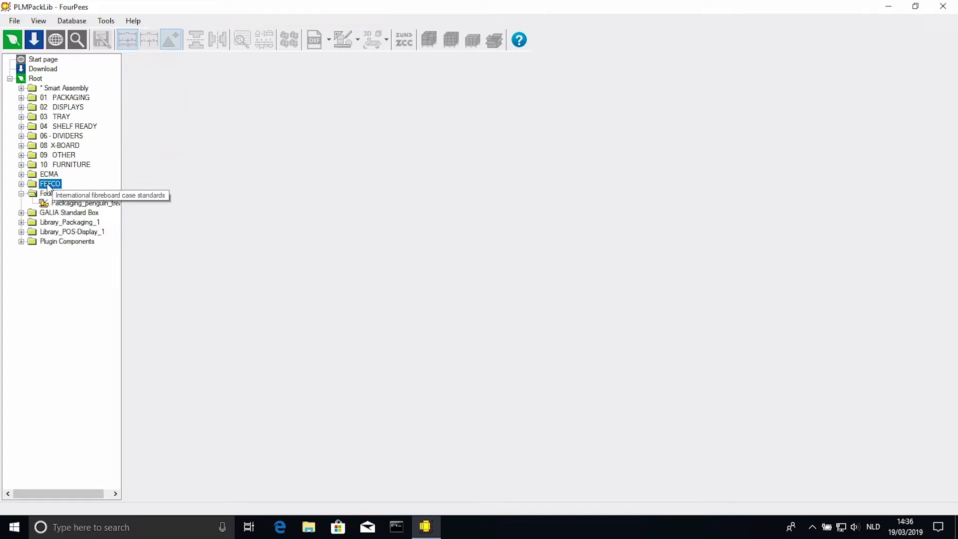
Duplicate F_0200 in FEFCO > 0200 > F200 as F_0200 (1), then re-expand the tree to it.
left_click(21, 184)
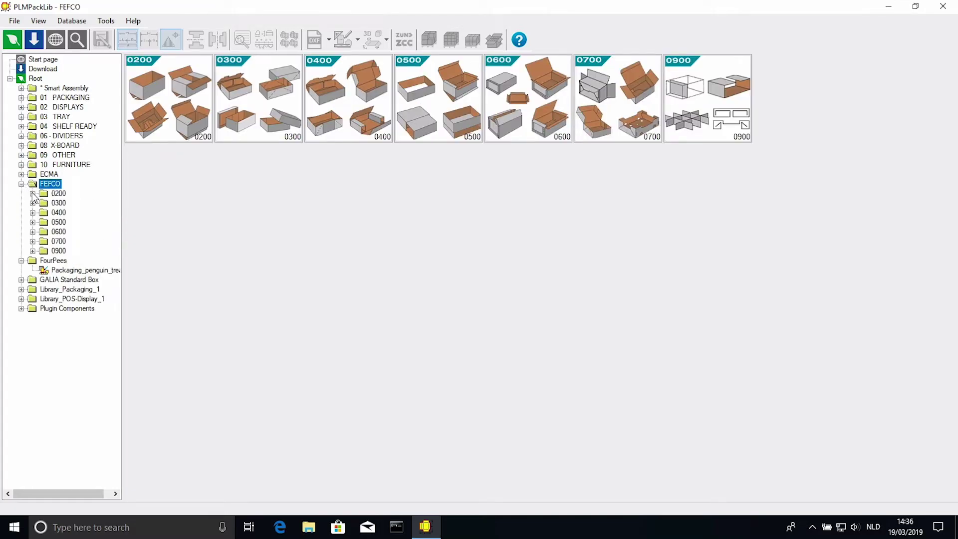
left_click(33, 194)
left_click(44, 203)
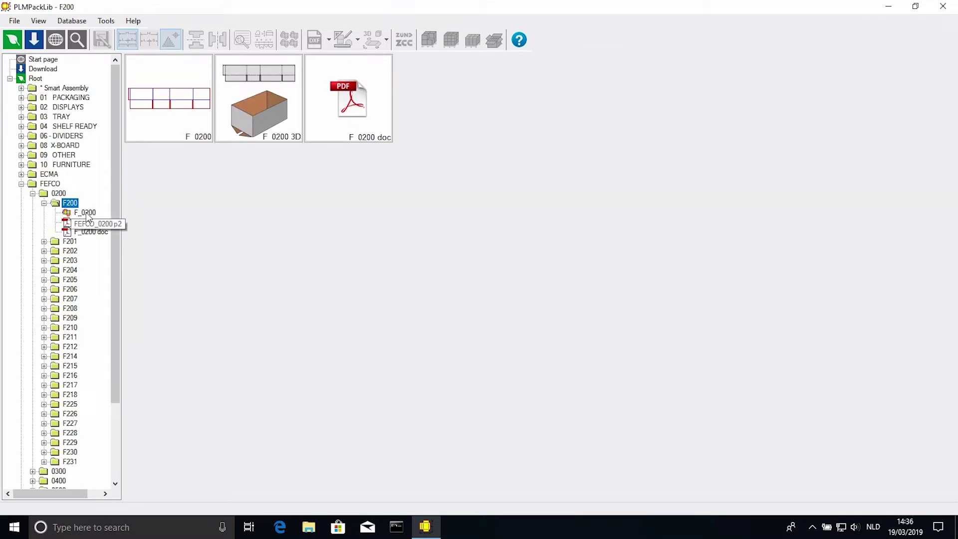
right_click(86, 213)
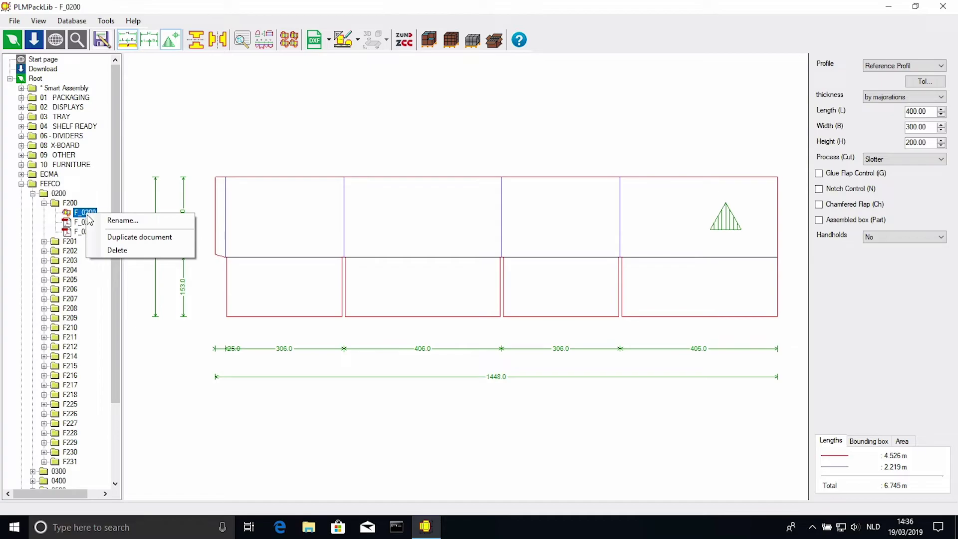
left_click(98, 240)
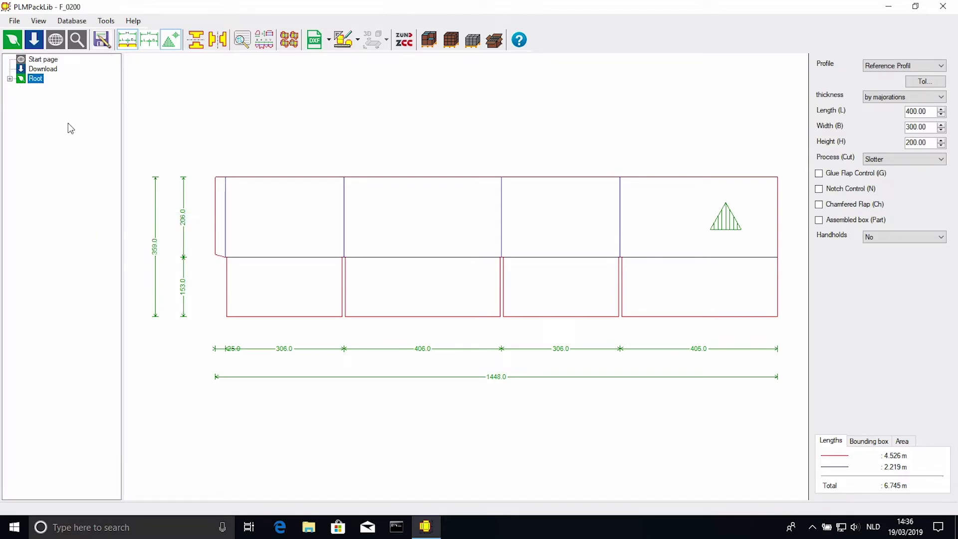
left_click(10, 79)
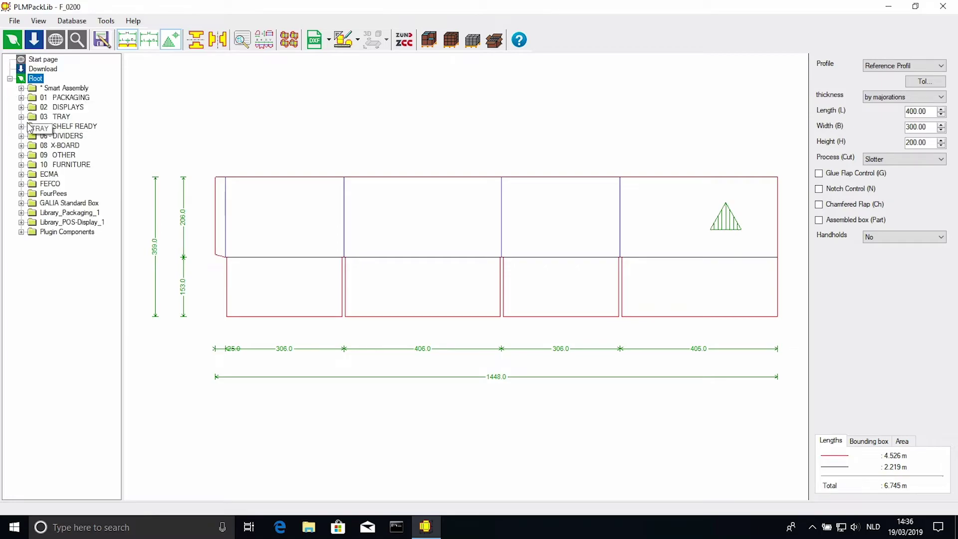
left_click(21, 184)
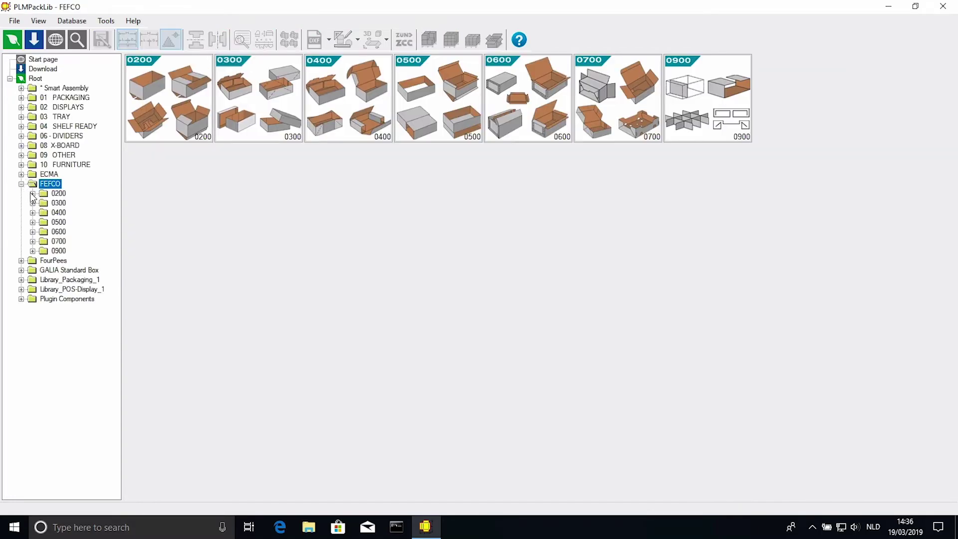
left_click(32, 194)
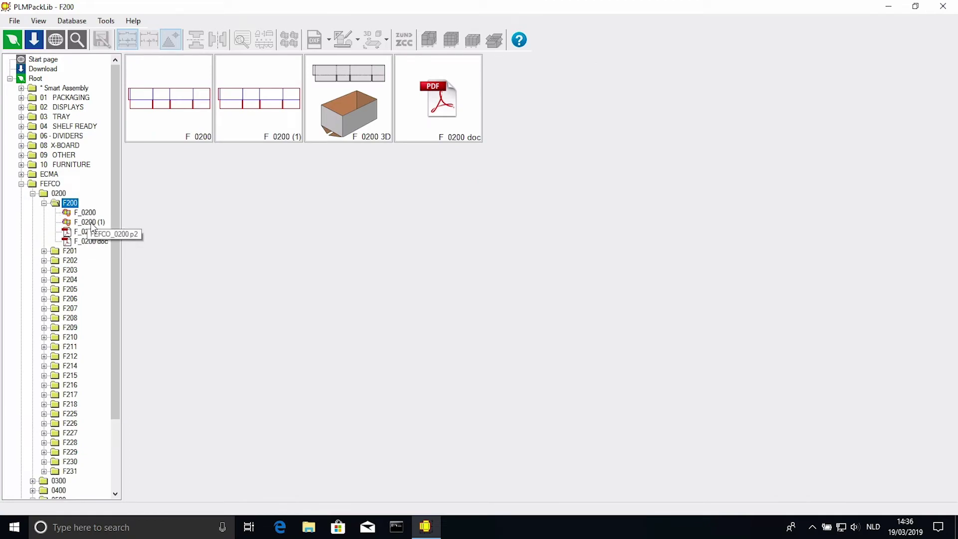
Move F_0200 (1) into the FourPees branch and open FourPees to check it.
left_click_drag(113, 203, 109, 276)
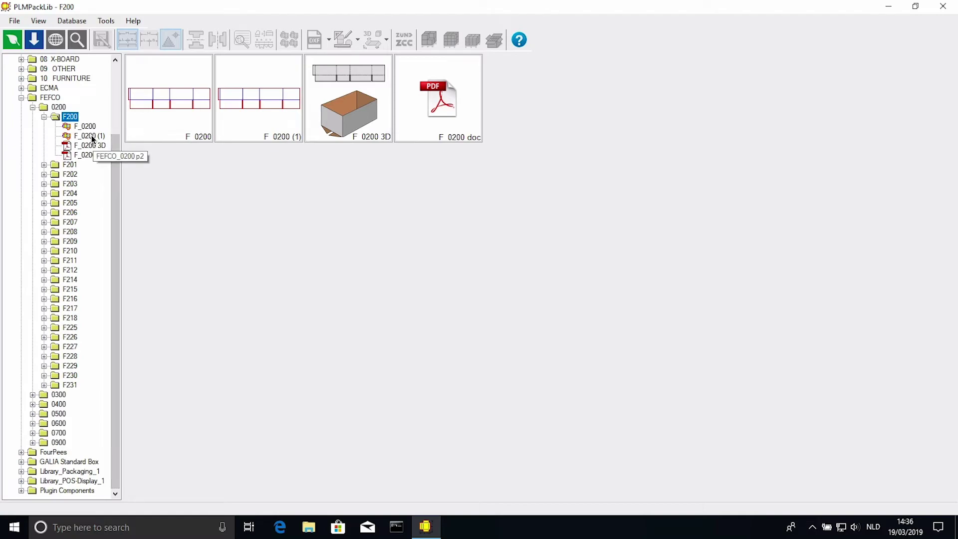
key("Down")
key("Down")
key("Down")
key("Down")
key("Down")
key("Down")
key("Down")
key("Down")
key("Down")
key("Down")
key("Down")
key("Down")
key("Down")
key("Down")
key("Down")
key("Down")
key("Down")
key("Down")
key("Down")
key("Down")
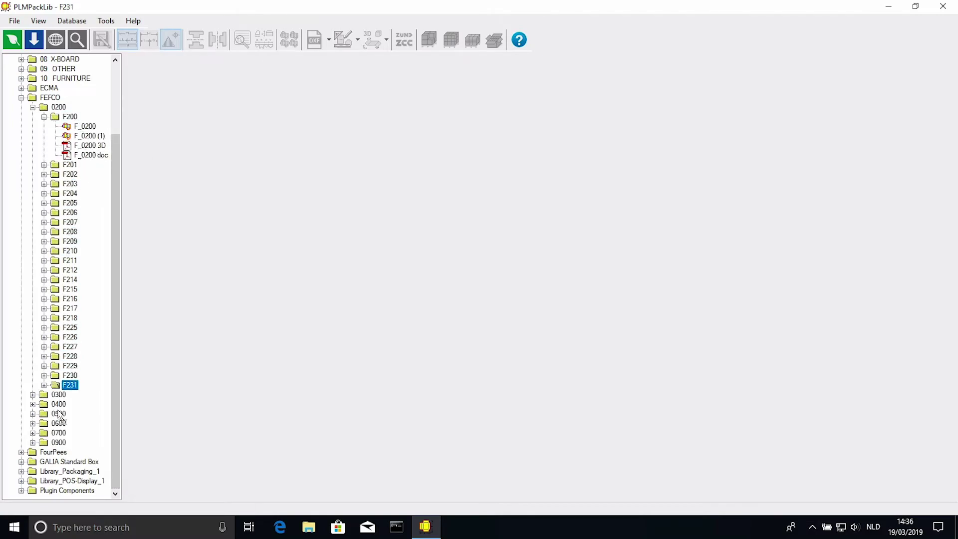
left_click_drag(59, 416, 57, 457)
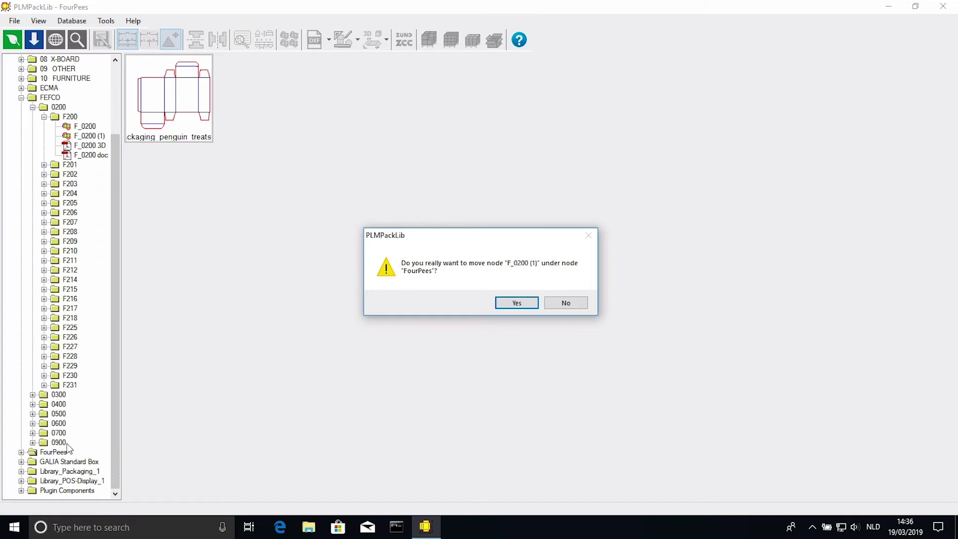
left_click(526, 301)
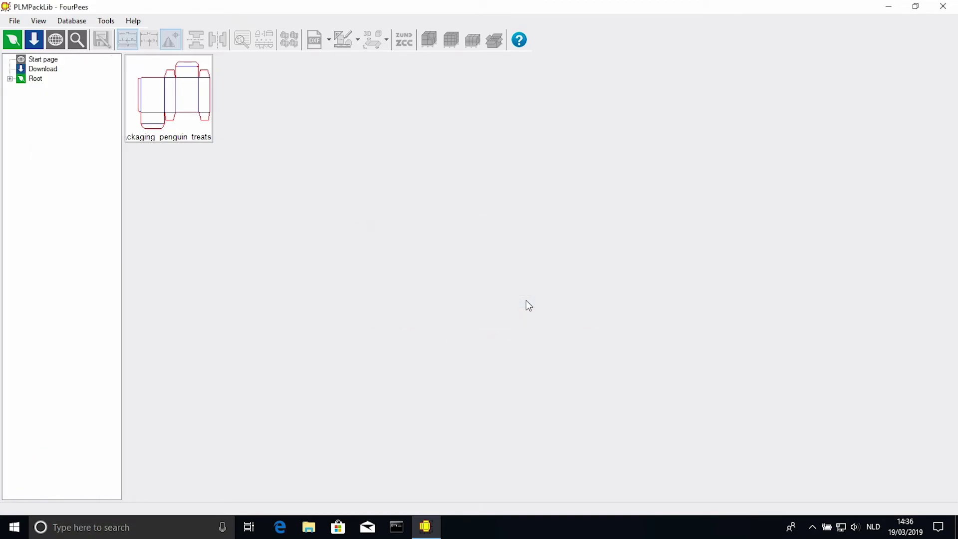
left_click(39, 78)
double_click(346, 177)
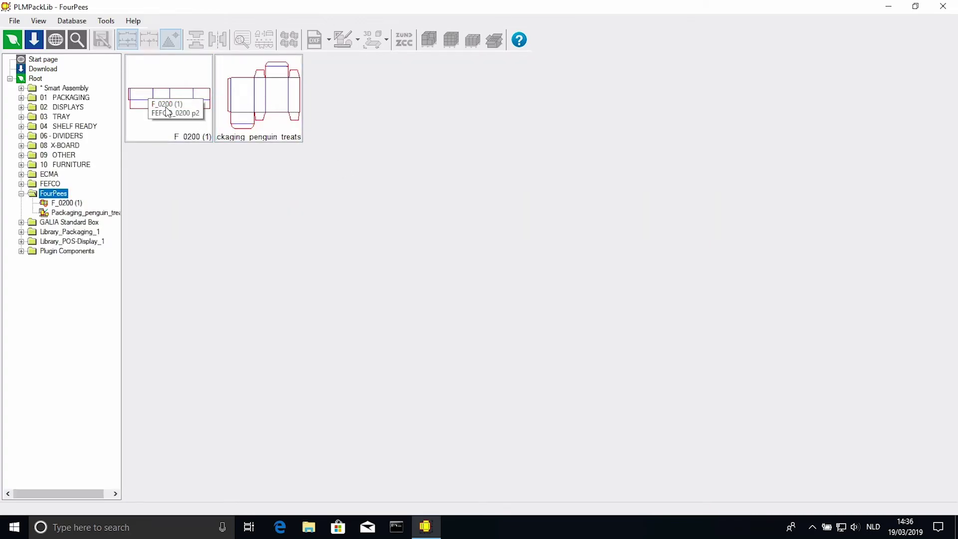
Open the F_0200 (1) drawing and bring up its Rename dialog.
double_click(167, 111)
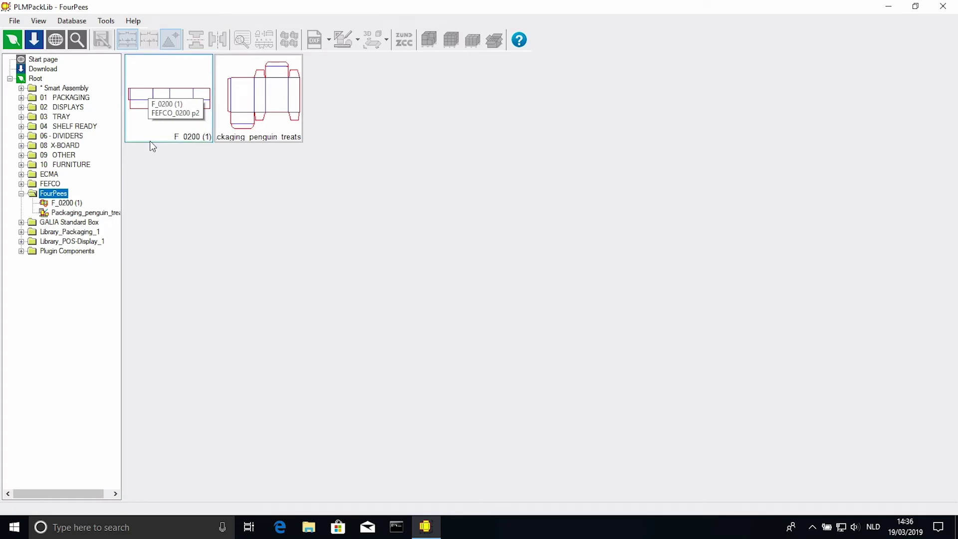
right_click(71, 203)
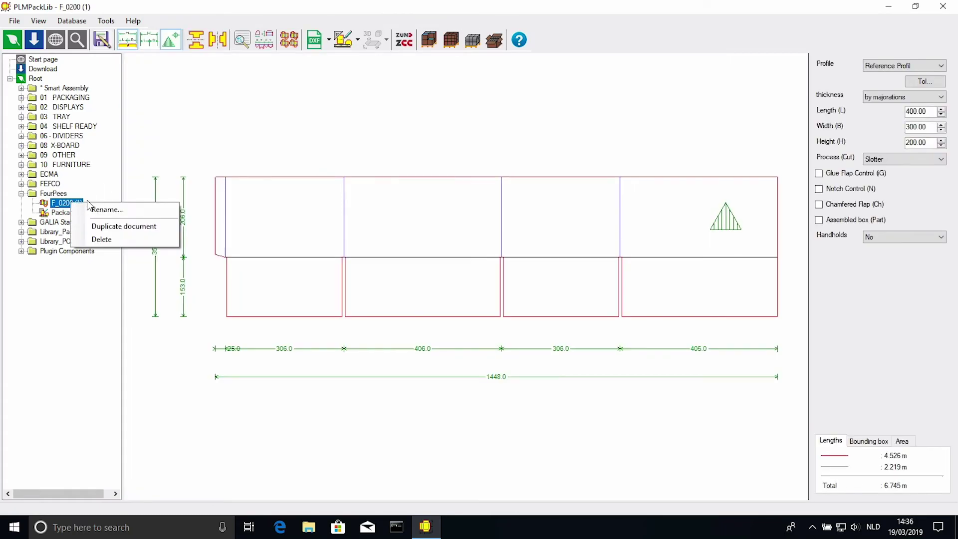
left_click(127, 210)
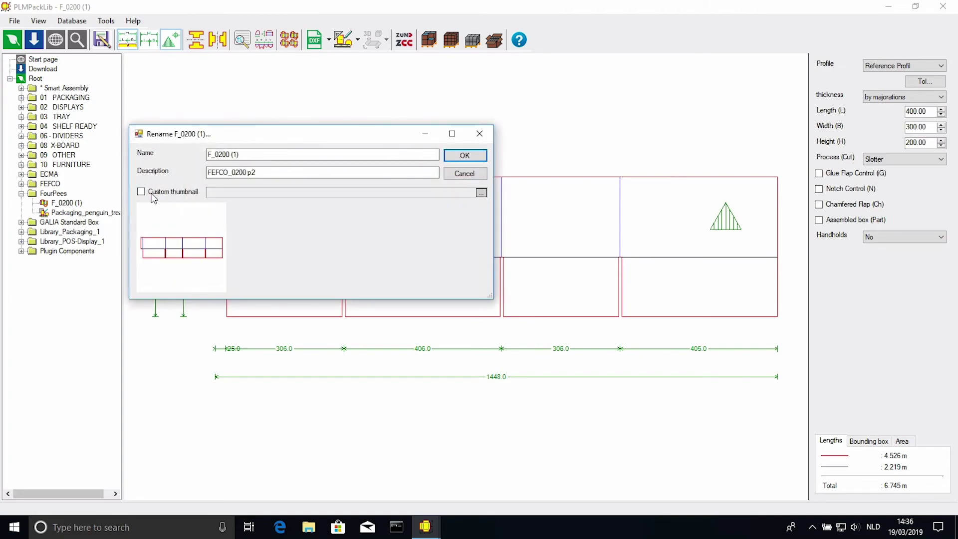